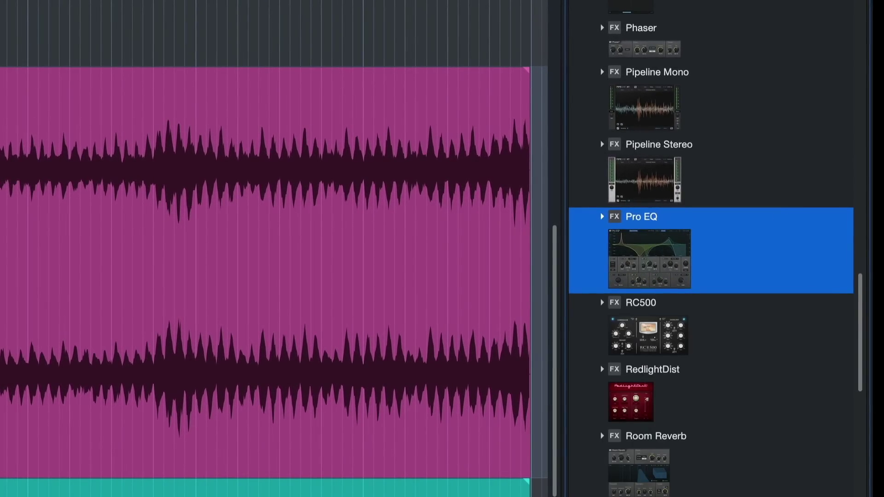
# - Insert Pro EQ on the Cello Gm channel and enable its Dynamics view
pyautogui.moveTo(677, 257); pyautogui.dragTo(25, 187)
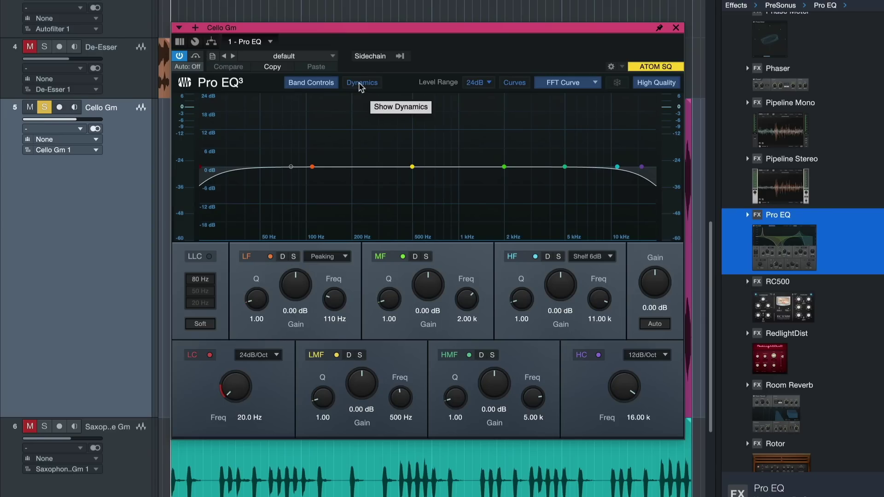
pyautogui.click(361, 84)
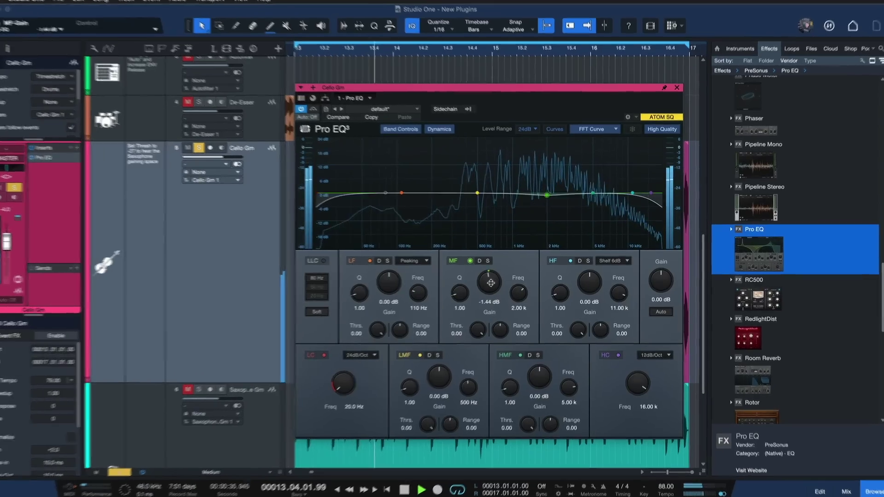
# - Lower the Pro EQ MF band gain to -5.55 dB around 2.02 kHz
pyautogui.moveTo(496, 279); pyautogui.dragTo(491, 289)
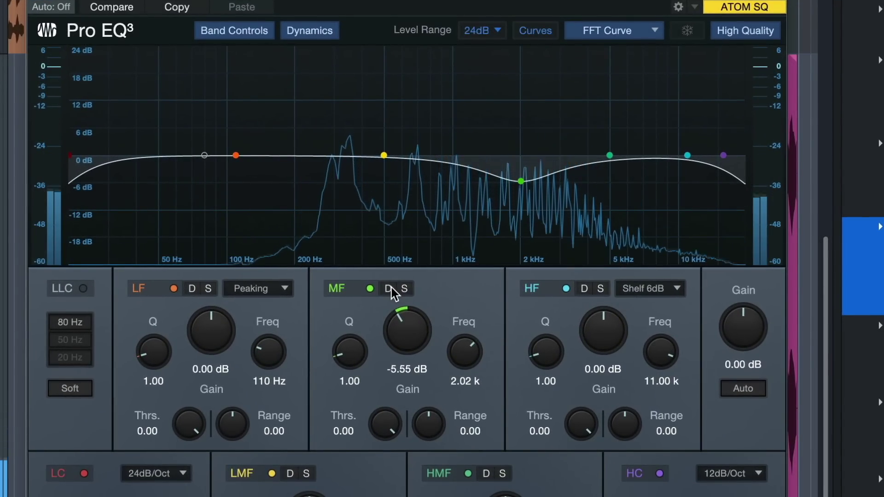
# - Make the MF band dynamic, A/B the EQ, and set threshold -15.30 dB, range -6.96 dB
pyautogui.click(390, 289)
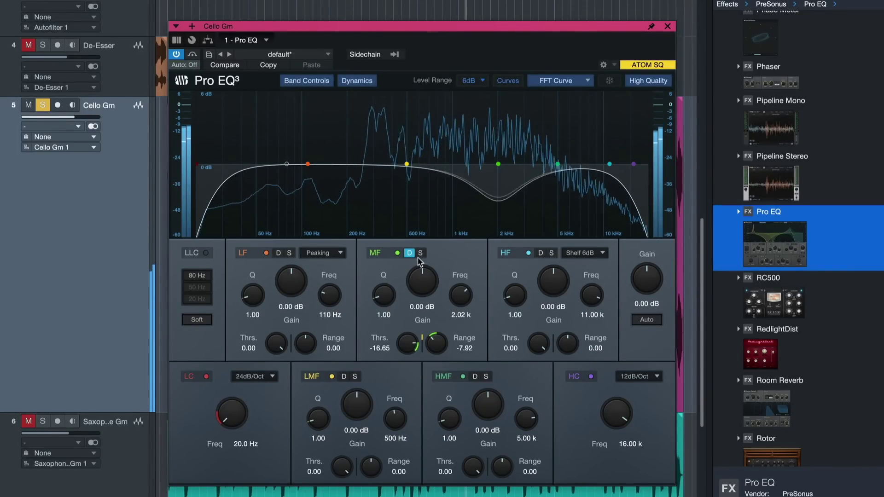
pyautogui.click(178, 55)
pyautogui.click(177, 55)
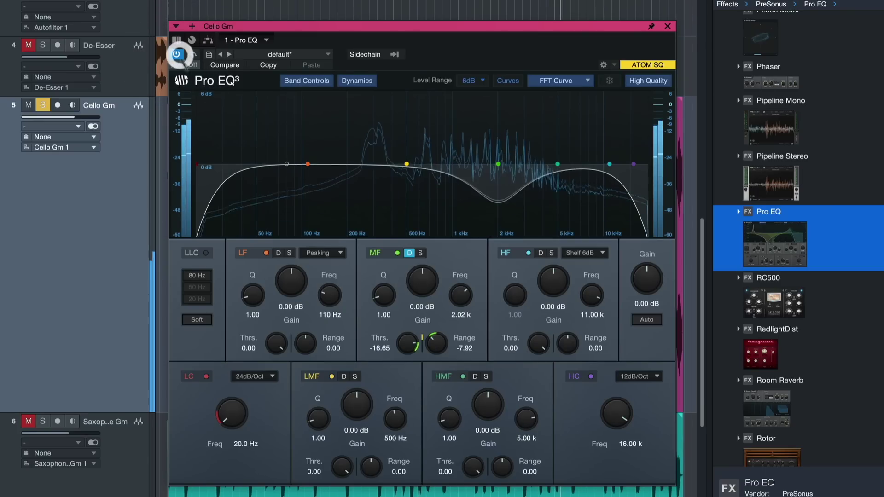
pyautogui.moveTo(438, 344); pyautogui.dragTo(424, 340)
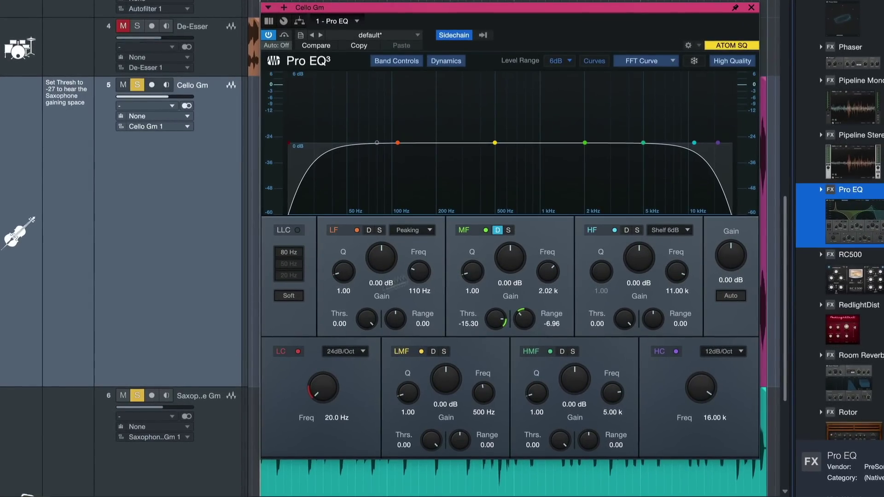
# - Start playback and open the cello Pro EQ's sidechain source list
pyautogui.press('space')
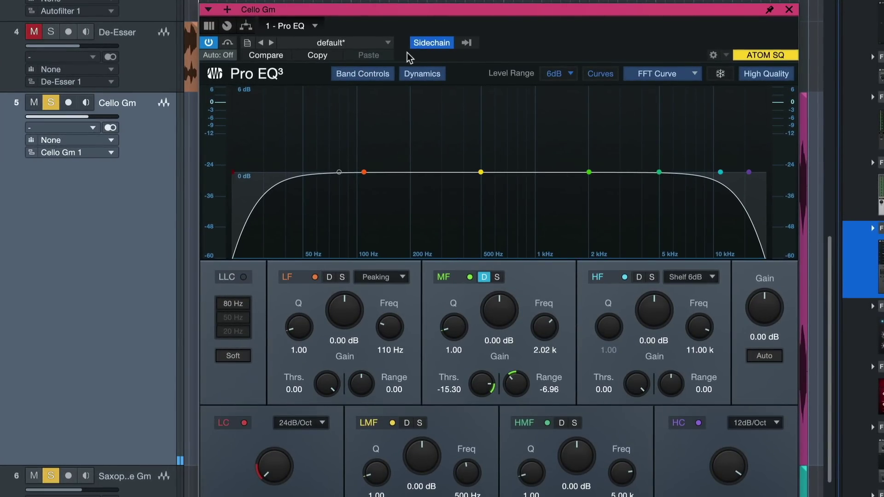
pyautogui.click(466, 41)
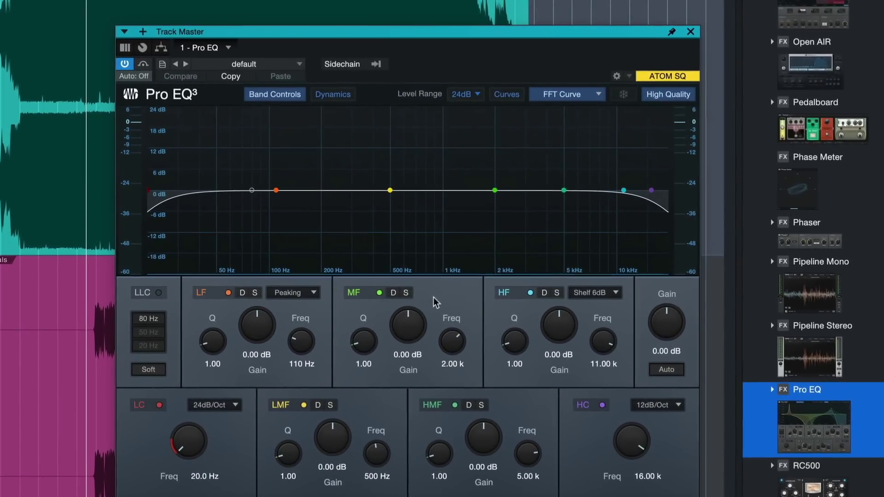
# - Play the song, lower the master EQ's MF frequency, and pick 2 Vocals as sidechain
pyautogui.press('space')
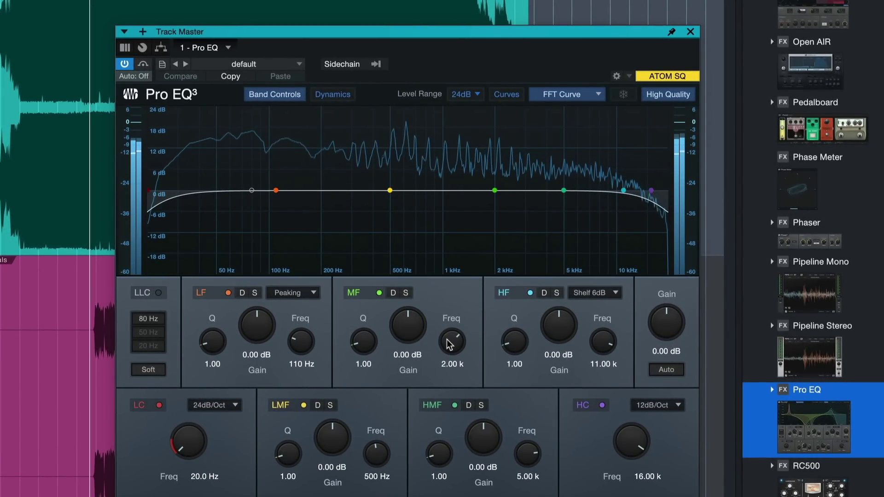
pyautogui.moveTo(451, 341); pyautogui.dragTo(438, 352)
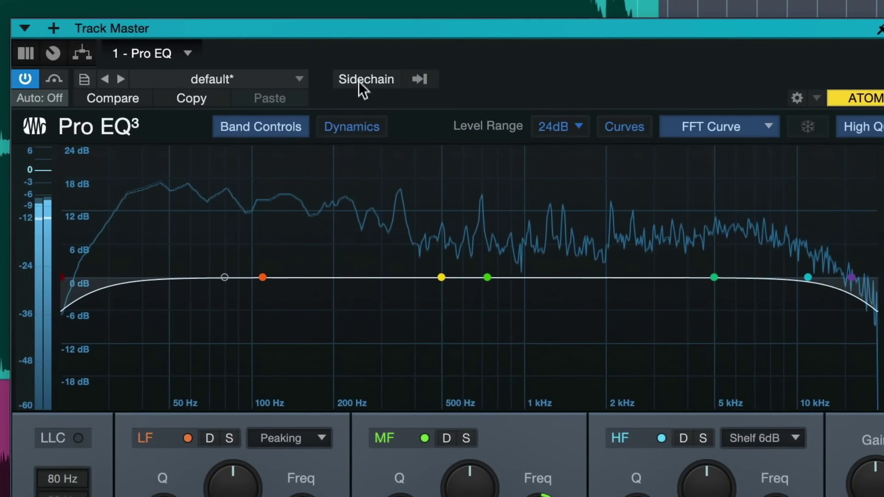
pyautogui.click(420, 79)
pyautogui.click(418, 128)
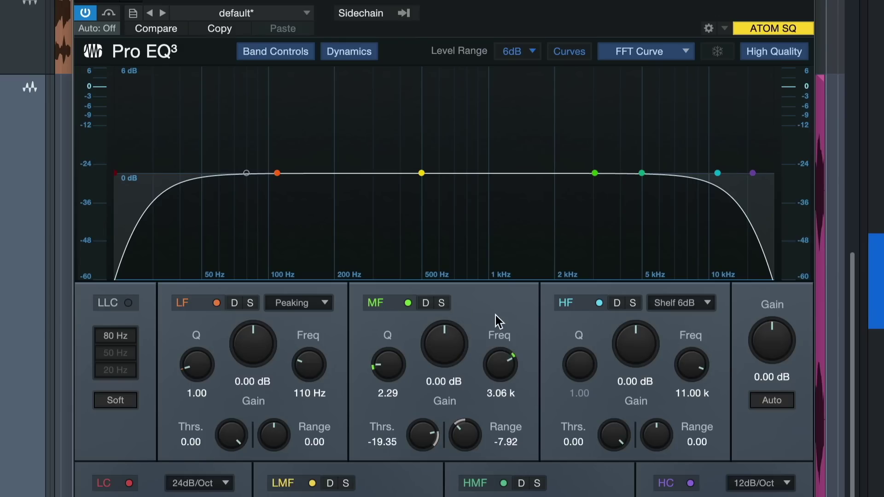
# - Solo the MF band, sweep it to 2.76 kHz, reset its gain to 0 dB, and make it dynamic
pyautogui.click(441, 304)
pyautogui.moveTo(496, 365)
pyautogui.mouseDown()
pyautogui.moveTo(495, 376)
pyautogui.moveTo(489, 360)
pyautogui.mouseUp()
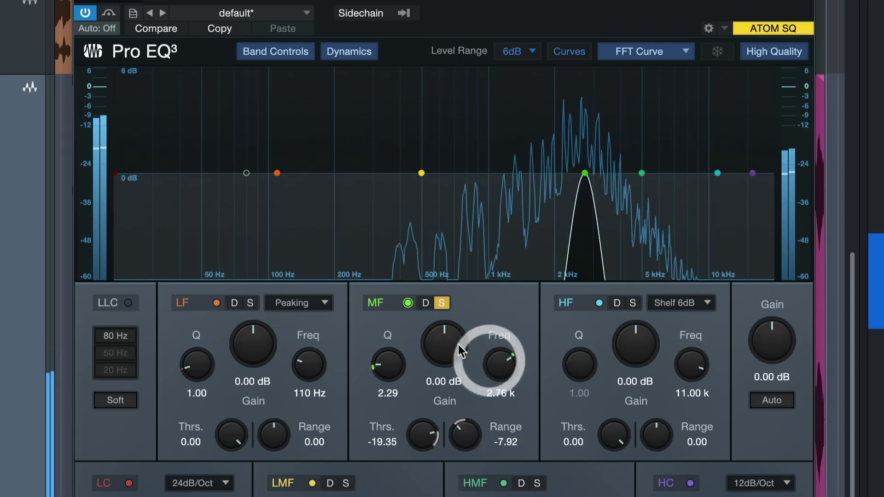
pyautogui.moveTo(449, 337); pyautogui.dragTo(442, 363)
pyautogui.doubleClick(441, 362)
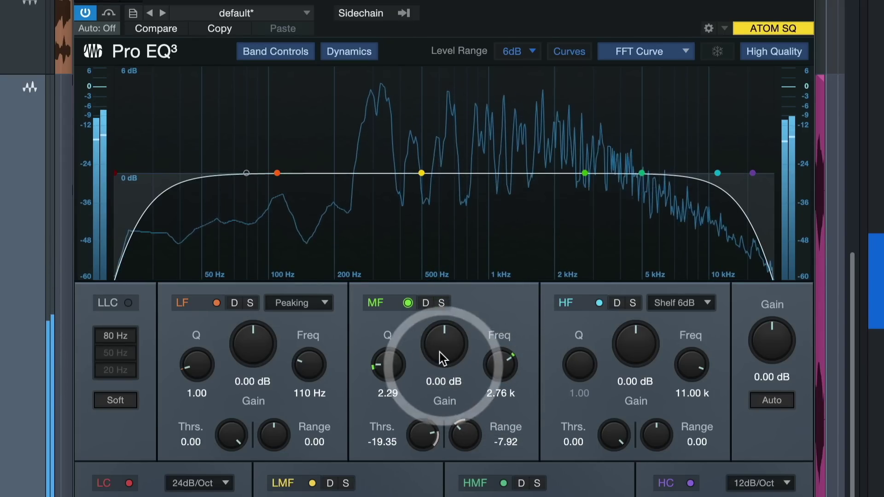
pyautogui.click(427, 304)
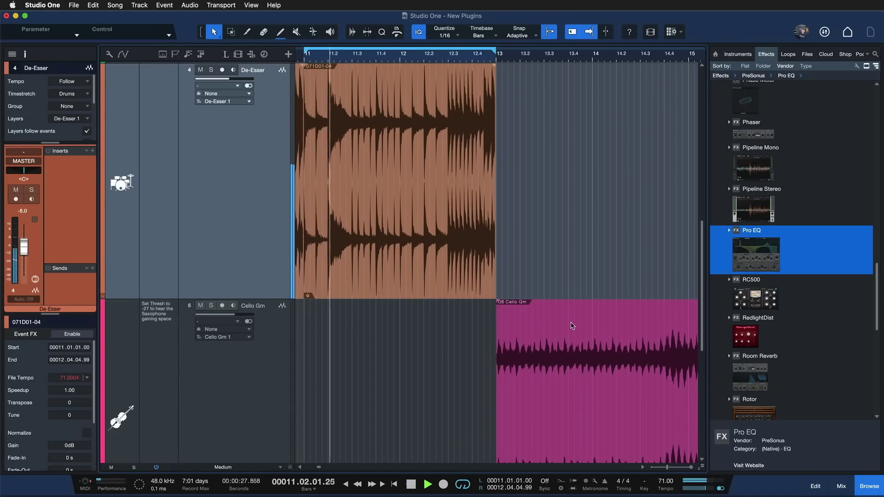
# - Select drum event 071D01-04, zoom back out, and stop playback near bar 11
pyautogui.press('e')
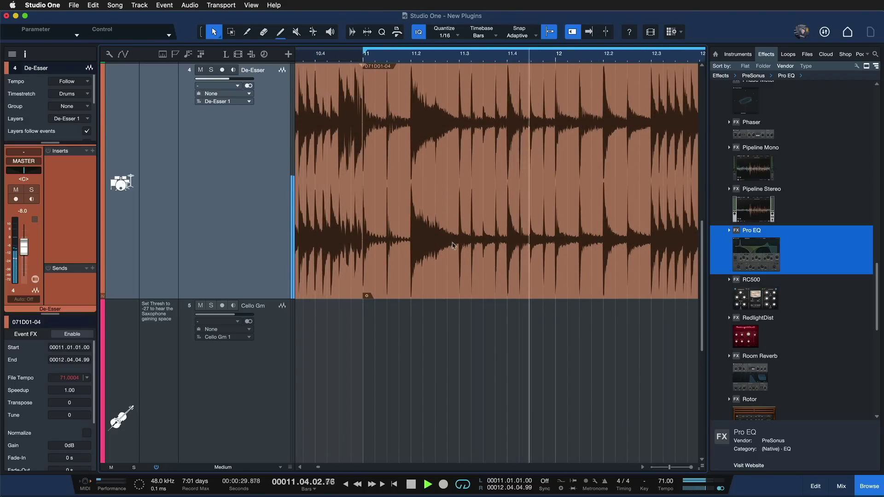
pyautogui.click(454, 247)
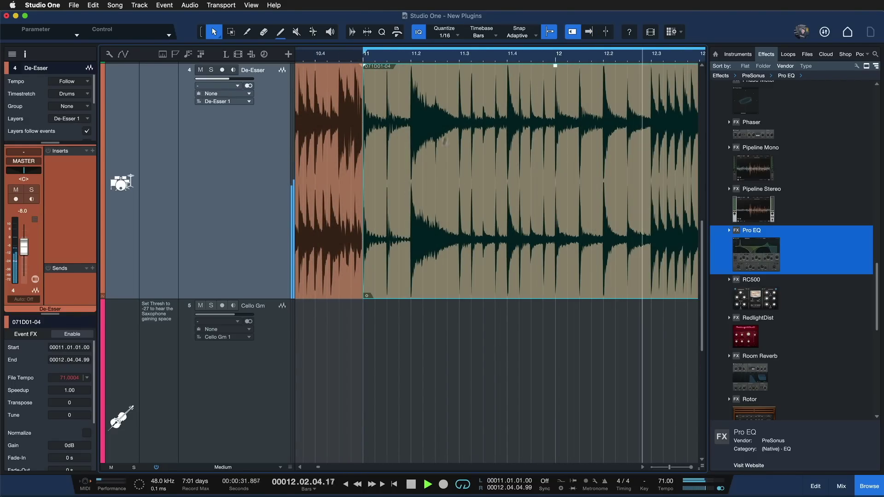
pyautogui.press('w')
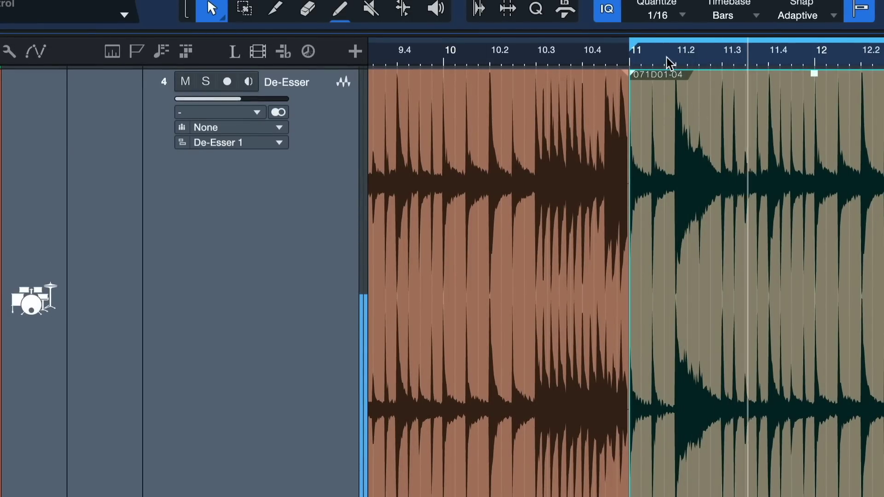
pyautogui.click(668, 64)
pyautogui.press('space')
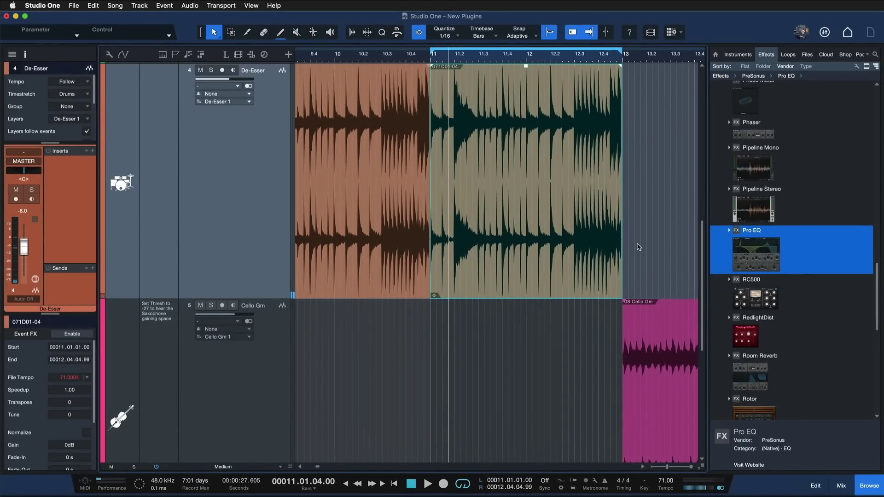
# - Insert the De-Esser and sweep its detection frequency while listening to the sibilance band
pyautogui.scroll(10, 810, 272)
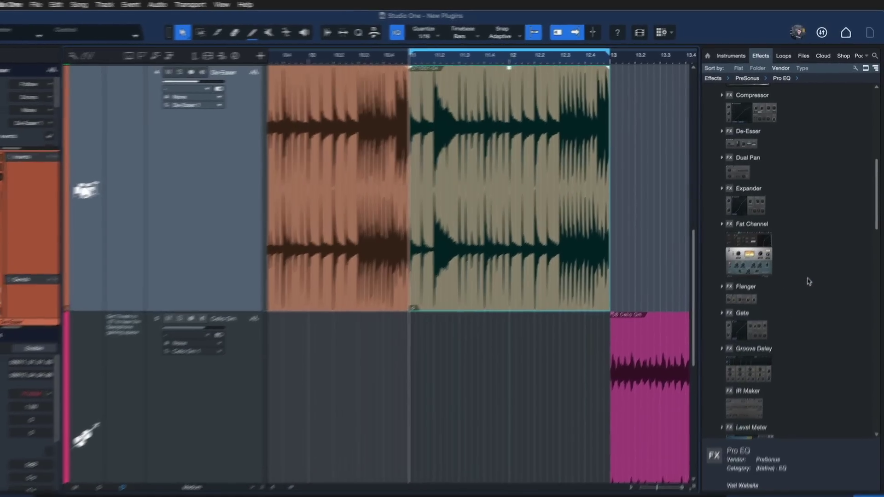
pyautogui.scroll(3, 810, 282)
pyautogui.click(811, 139)
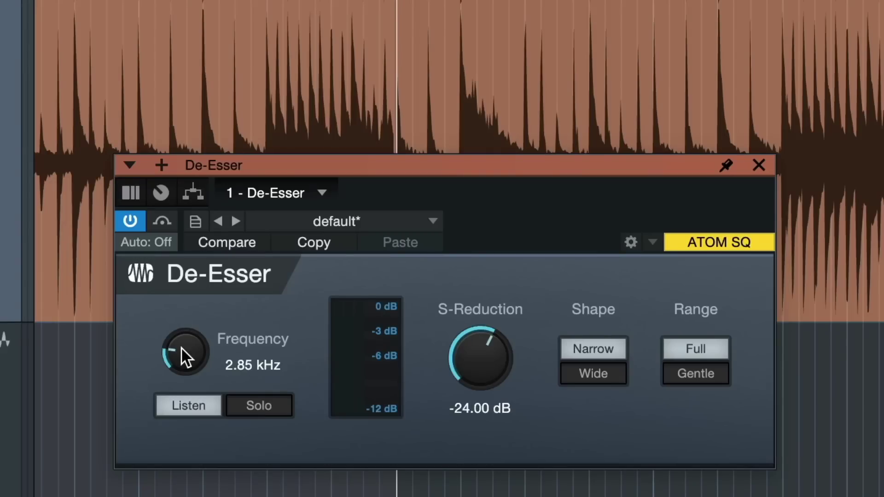
pyautogui.click(186, 402)
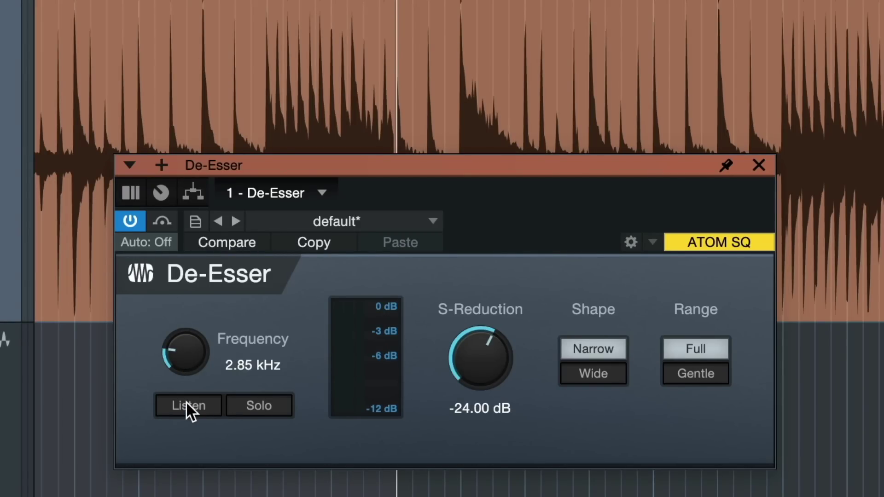
pyautogui.click(186, 402)
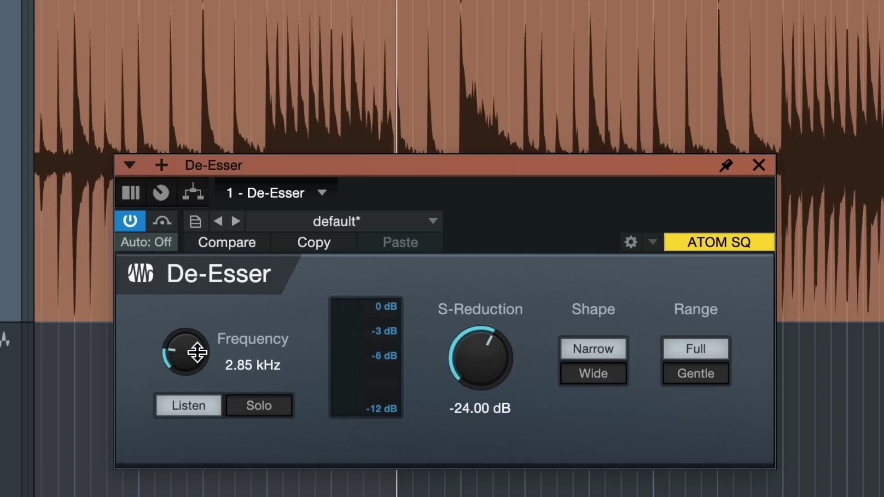
pyautogui.scroll(2, 207, 361)
pyautogui.moveTo(207, 361); pyautogui.dragTo(200, 293)
pyautogui.moveTo(207, 351); pyautogui.dragTo(185, 310)
pyautogui.click(277, 404)
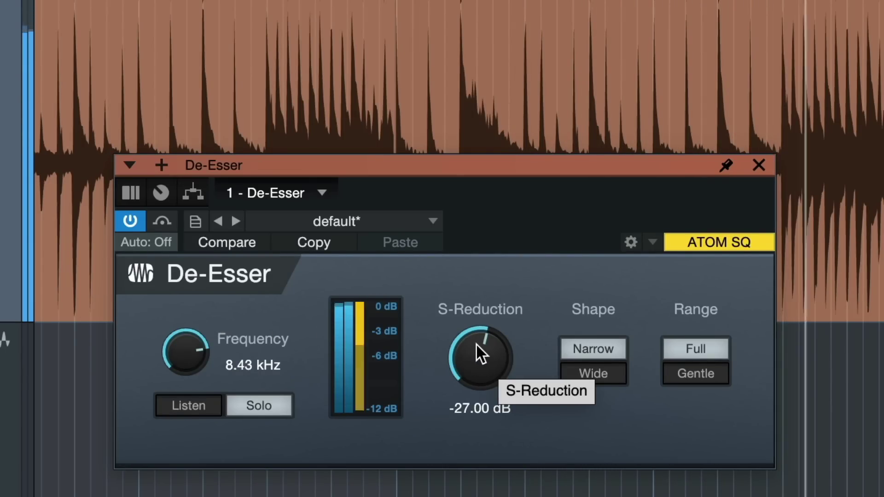
# - Set De-Esser reduction to -38.70 dB with Wide shape and Full range
pyautogui.moveTo(477, 343); pyautogui.dragTo(474, 352)
pyautogui.click(600, 373)
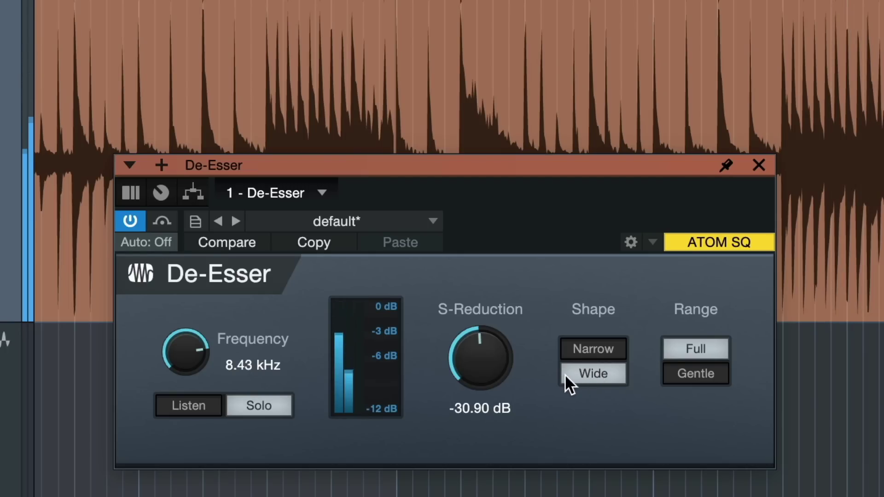
pyautogui.click(574, 358)
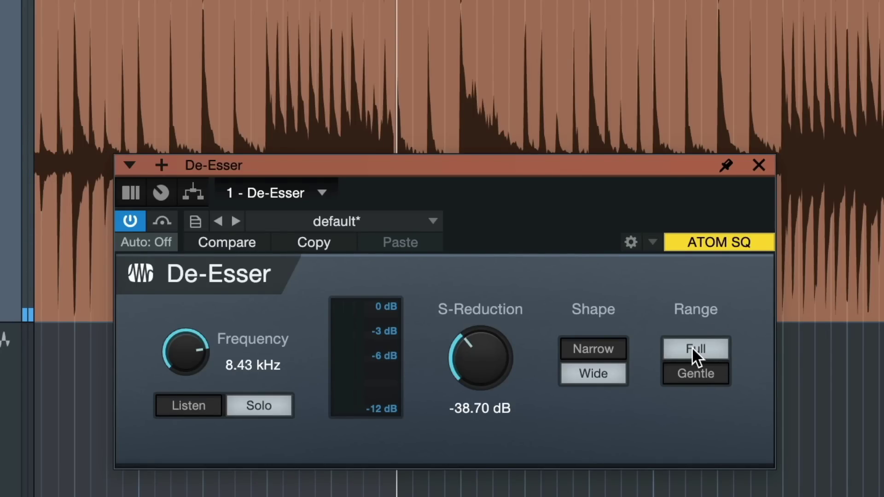
pyautogui.click(674, 373)
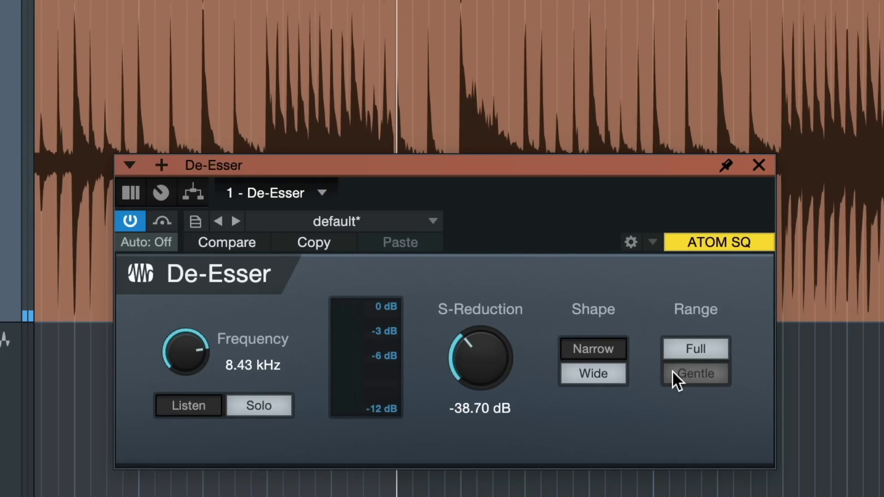
pyautogui.click(719, 372)
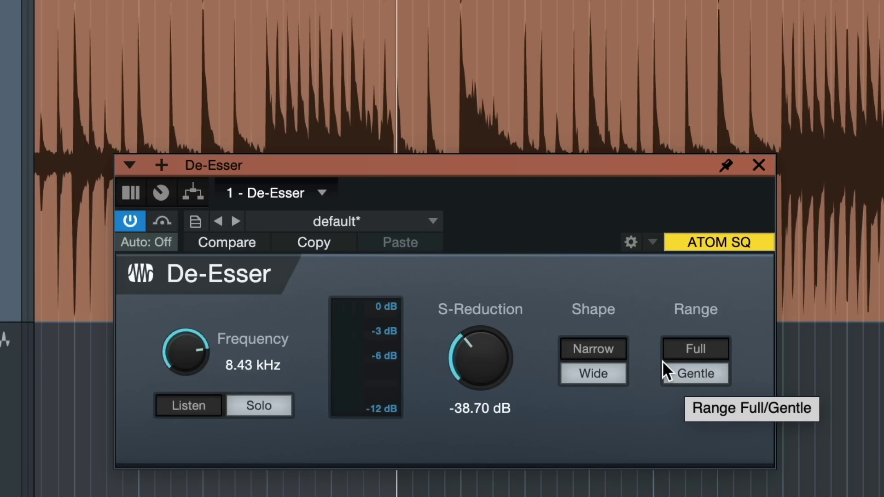
pyautogui.click(700, 348)
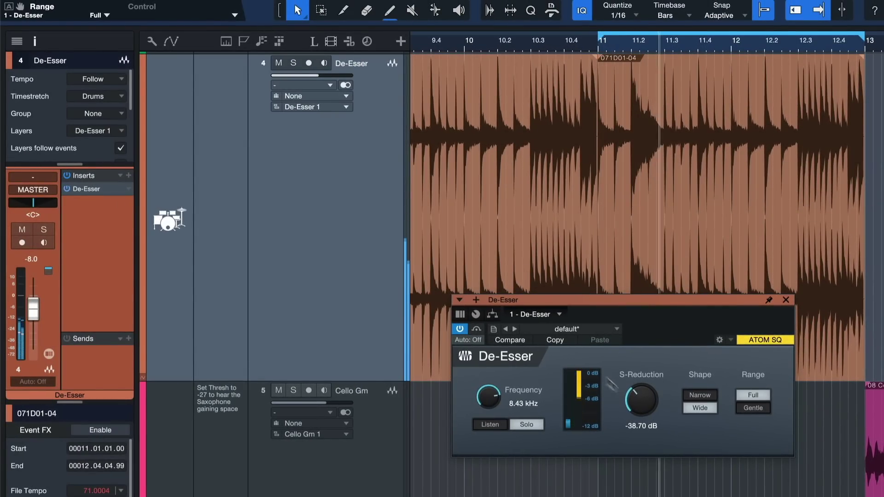
# - Unsolo the band, switch Range to Gentle, and toggle the De-Esser bypass to compare
pyautogui.click(532, 425)
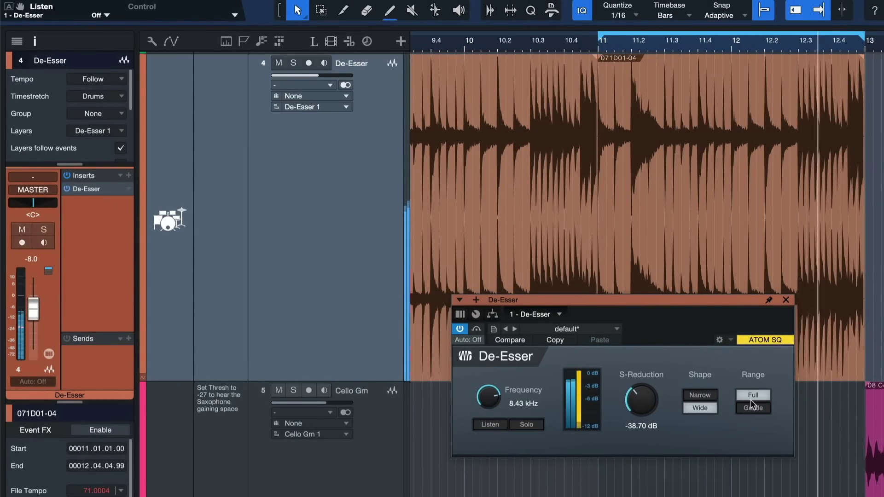
pyautogui.click(759, 410)
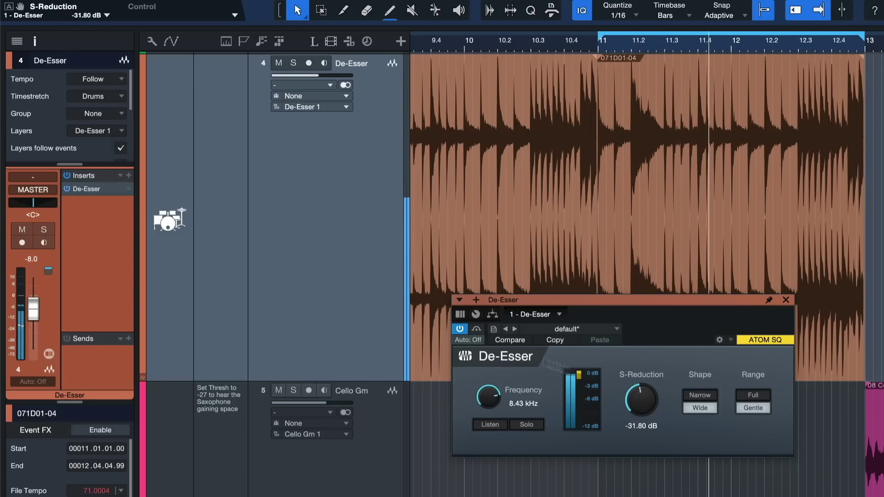
pyautogui.click(460, 330)
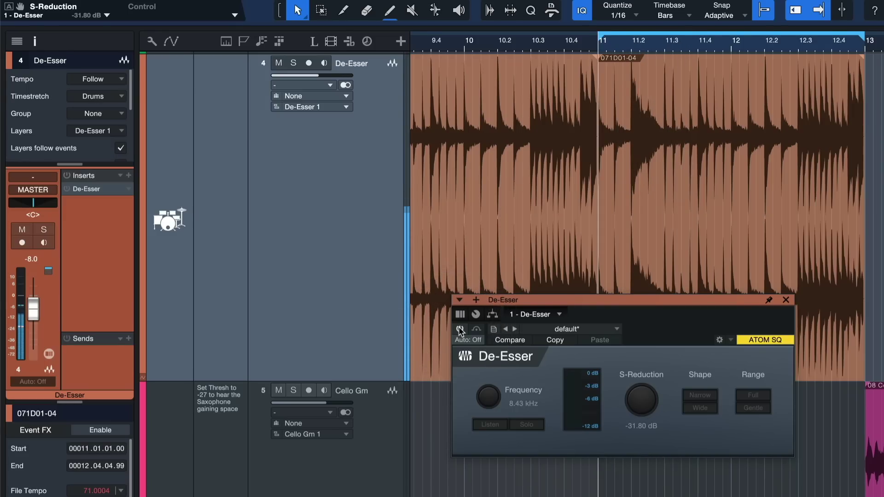
pyautogui.click(459, 330)
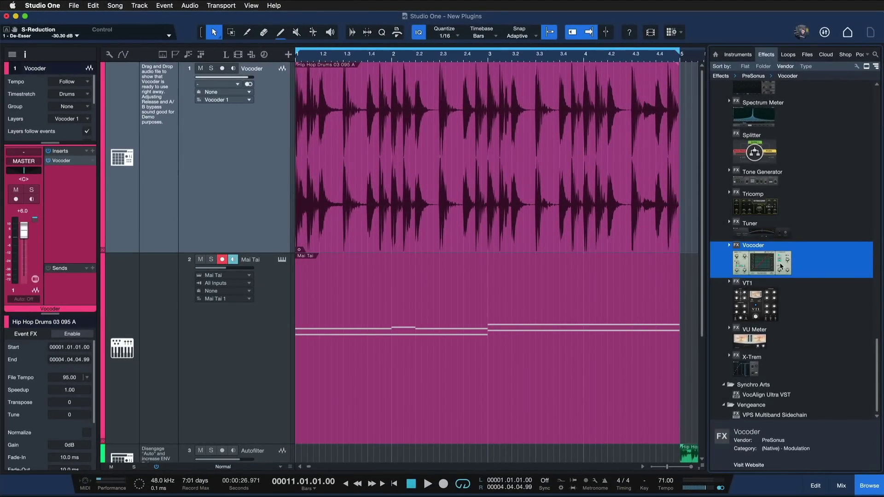
# - Drop the Vocoder onto the Hip Hop Drums loop on track 1
pyautogui.moveTo(780, 267); pyautogui.dragTo(488, 177)
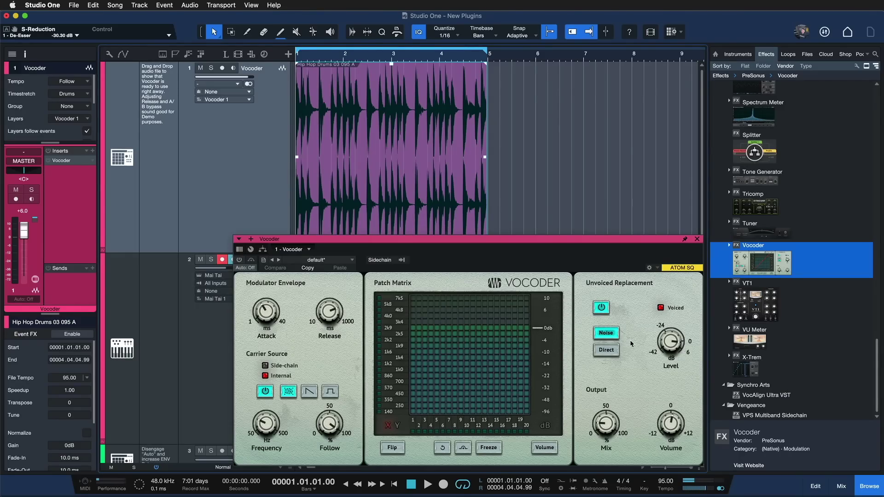
# - Zoom in around the drum loop and switch on its Vocoder using the internal carrier
pyautogui.press('e')
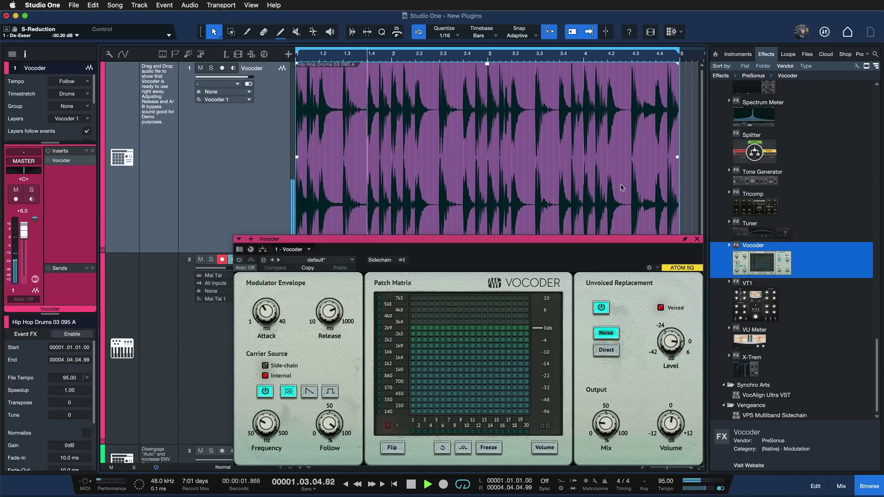
pyautogui.scroll(-5, 464, 205)
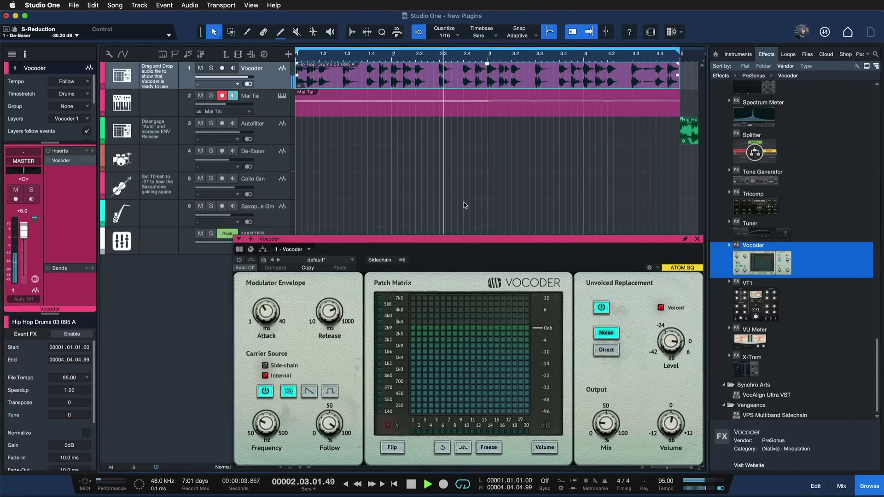
pyautogui.scroll(4, 463, 203)
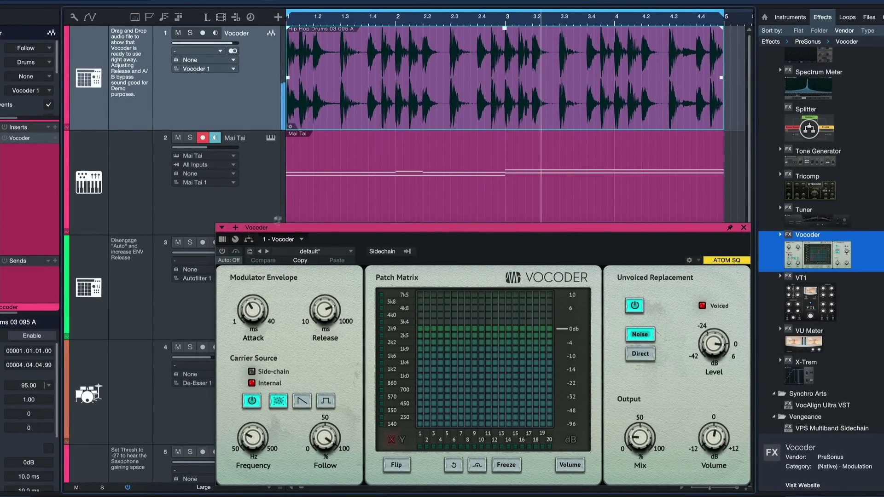
pyautogui.click(222, 252)
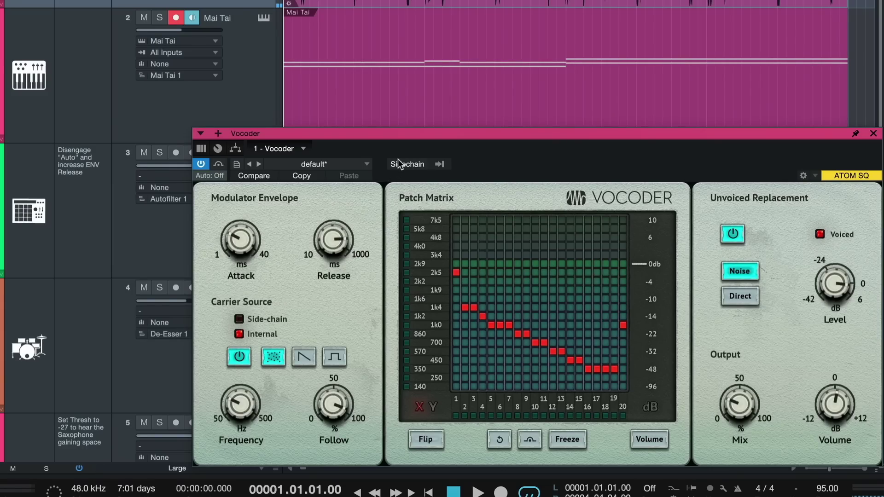
# - Try the Mai Tai output as Vocoder sidechain, remove it again, then solo tracks 1–2
pyautogui.click(437, 165)
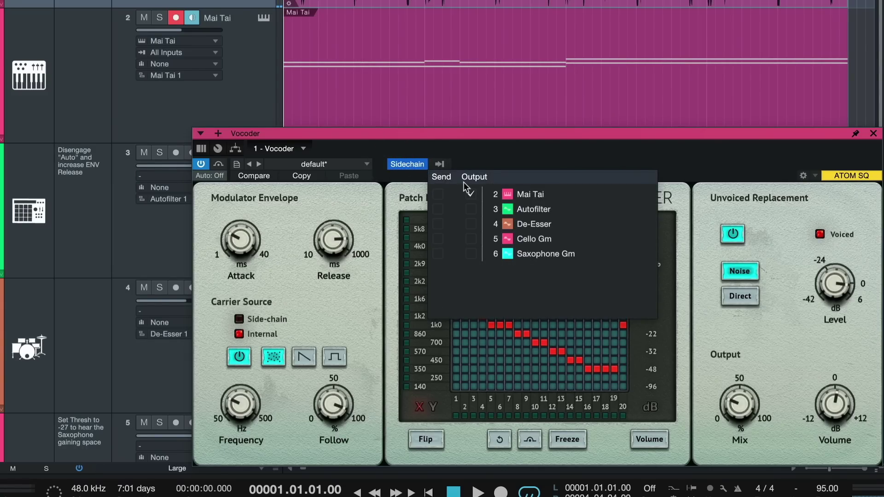
pyautogui.click(472, 194)
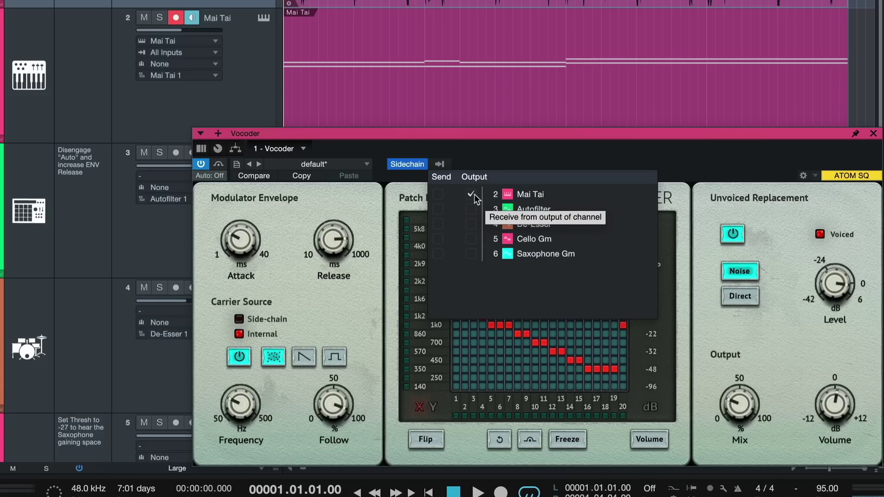
pyautogui.click(471, 194)
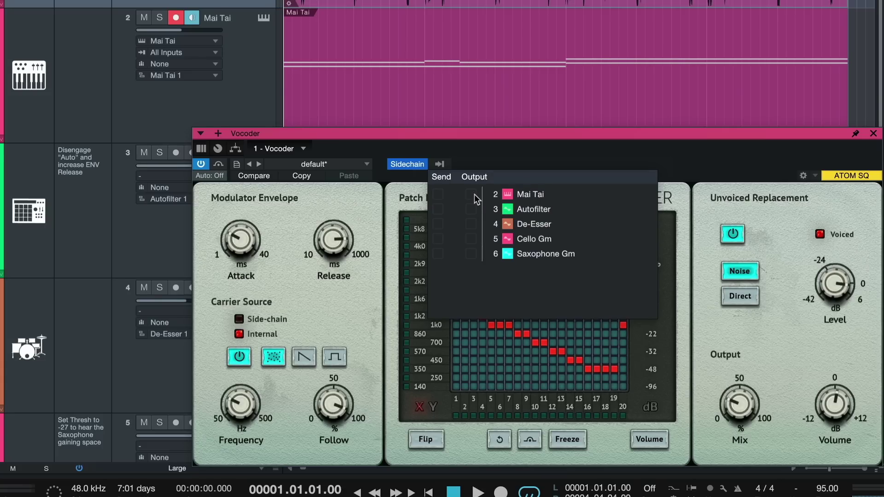
pyautogui.click(276, 95)
pyautogui.click(287, 96)
pyautogui.press('s')
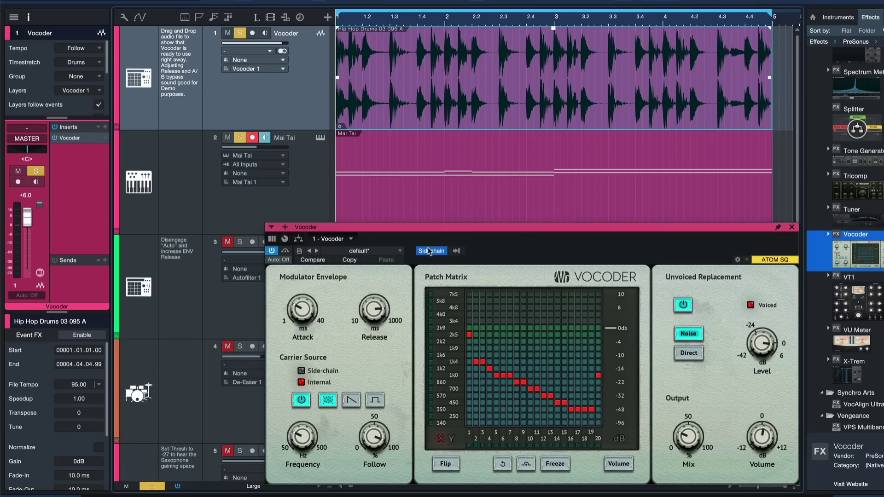
# - Use the Mai Tai output as the Vocoder's sidechain carrier and set release to about 317 ms
pyautogui.click(455, 251)
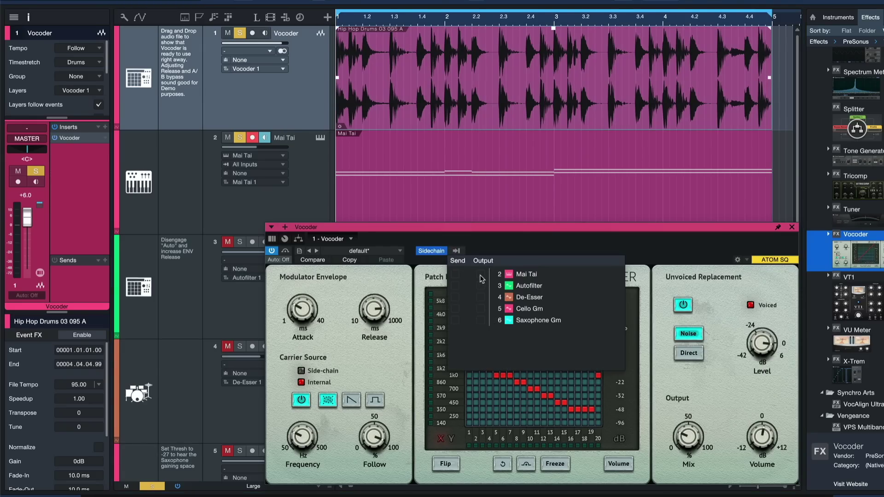
pyautogui.doubleClick(432, 176)
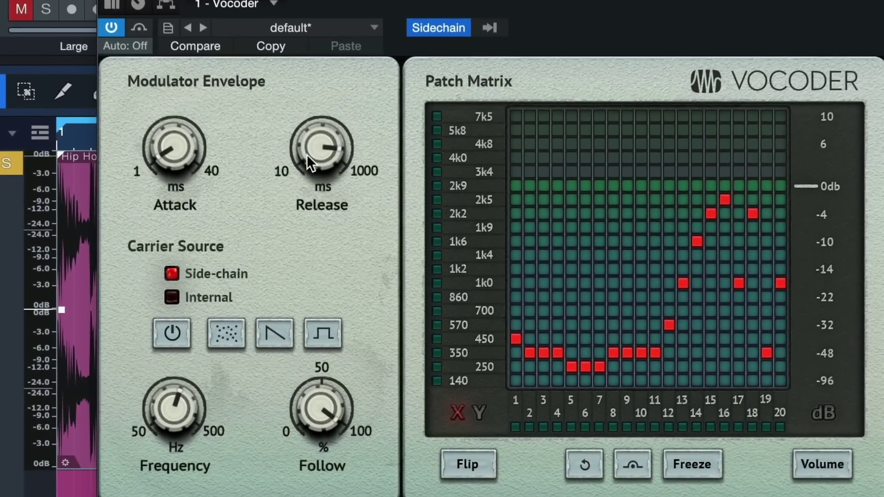
pyautogui.moveTo(374, 310); pyautogui.dragTo(371, 358)
pyautogui.moveTo(316, 247); pyautogui.dragTo(320, 134)
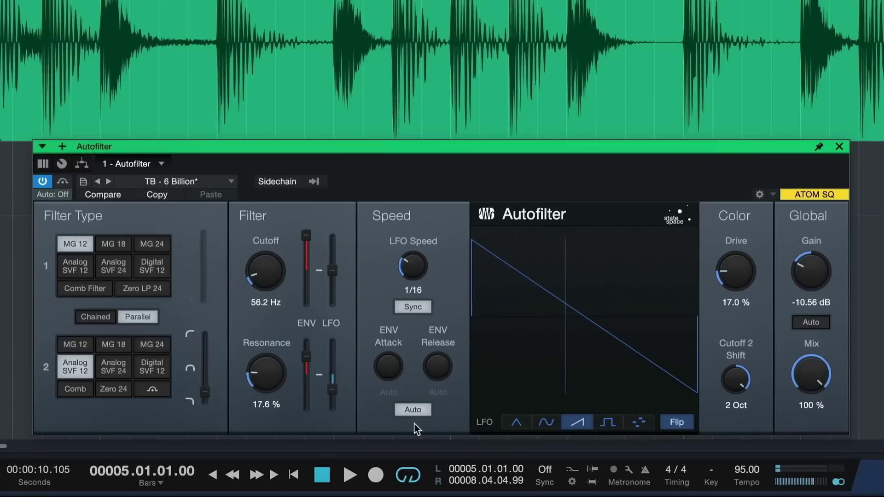
# - Disengage Auto in the Autofilter Speed section and raise the envelope release to about 420.9 ms
pyautogui.click(401, 457)
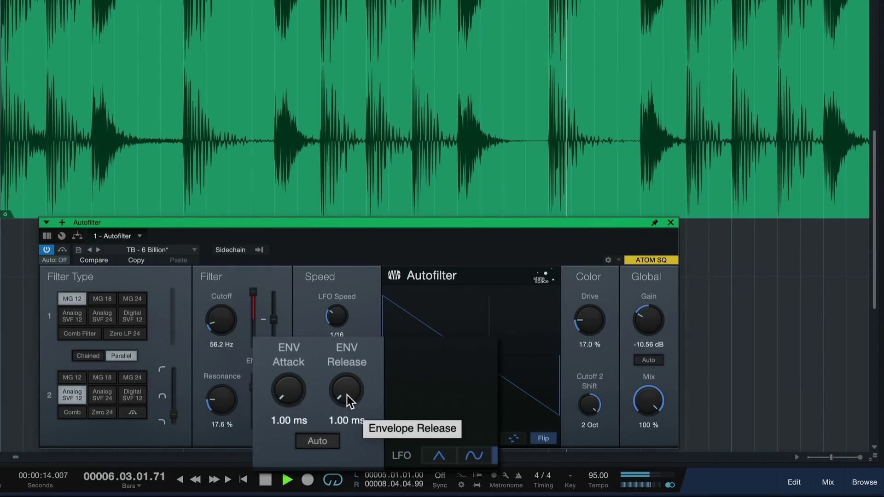
pyautogui.moveTo(357, 395); pyautogui.dragTo(357, 363)
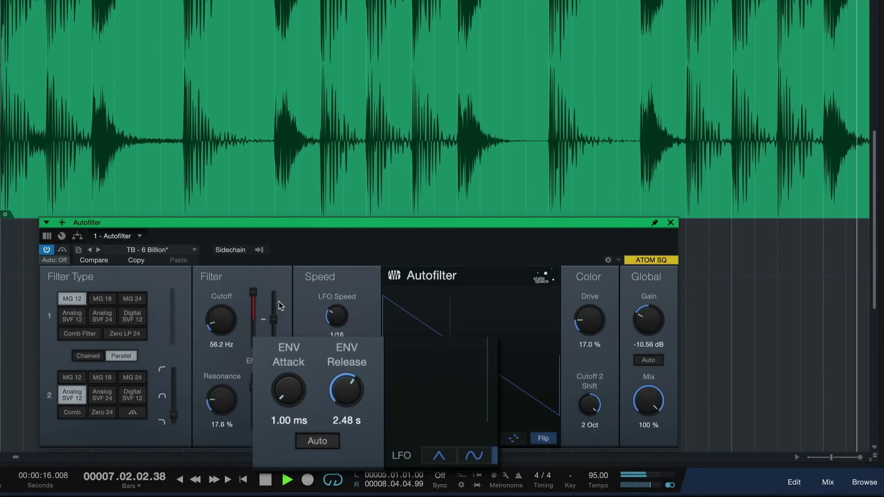